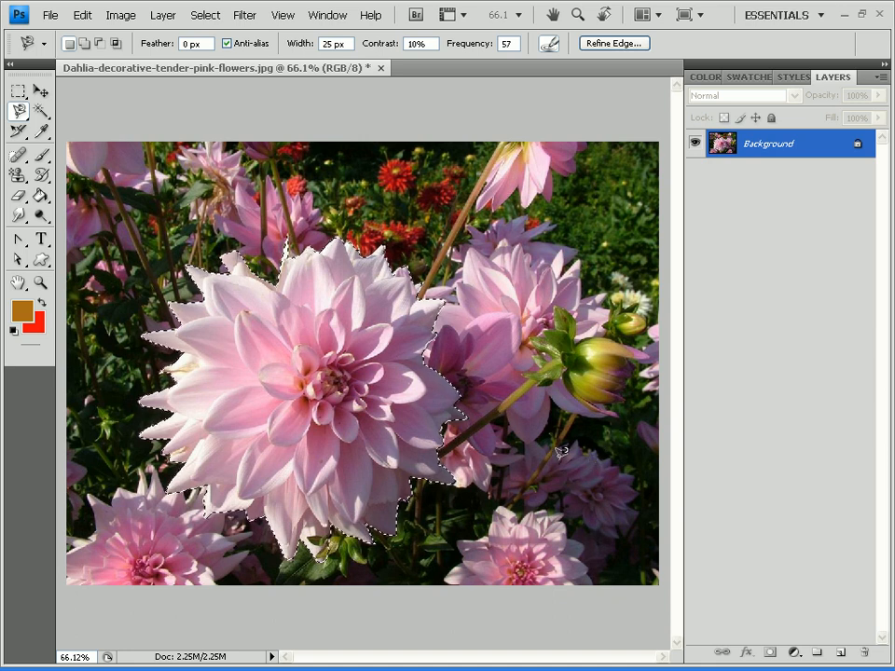
# Invert the selection so it covers everything around the large dahlia, and activate the Pattern Stamp tool
pyautogui.rightClick(446, 388)
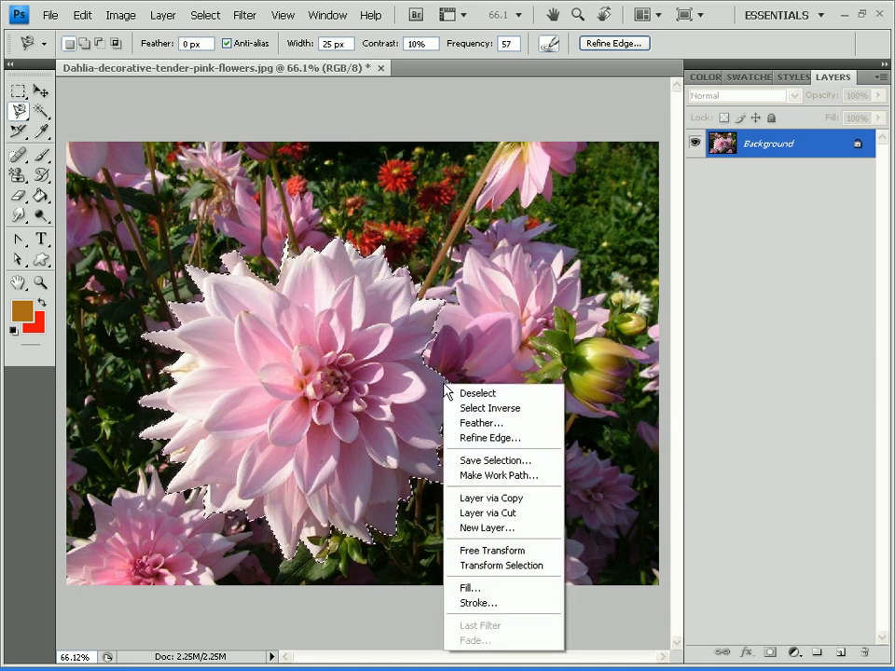
pyautogui.click(492, 411)
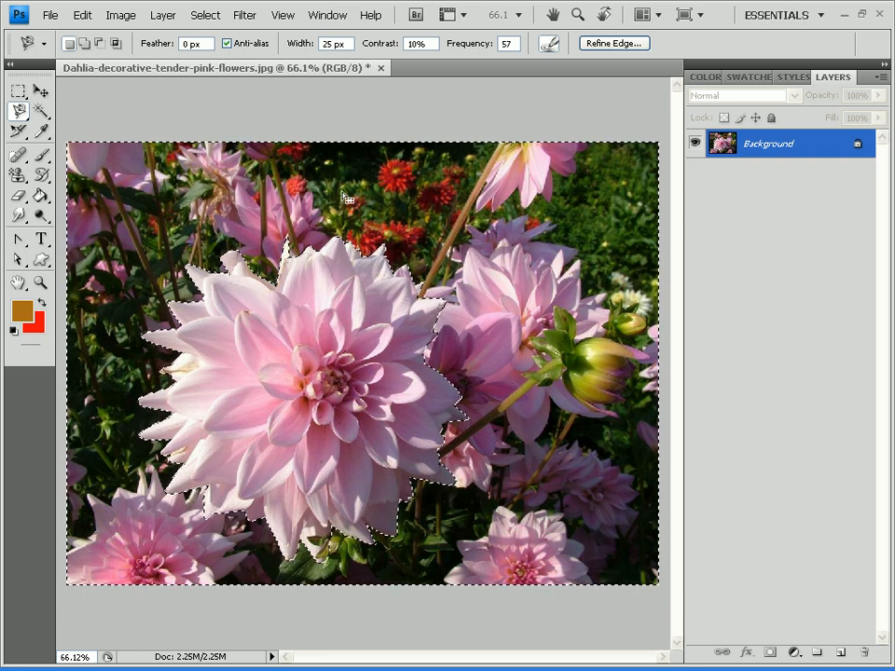
pyautogui.click(21, 177)
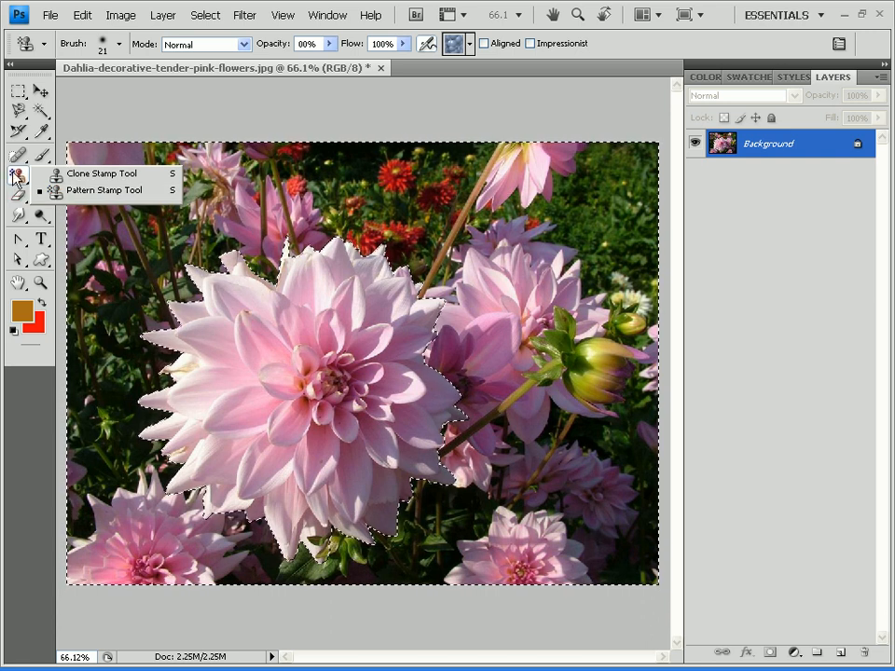
pyautogui.click(57, 198)
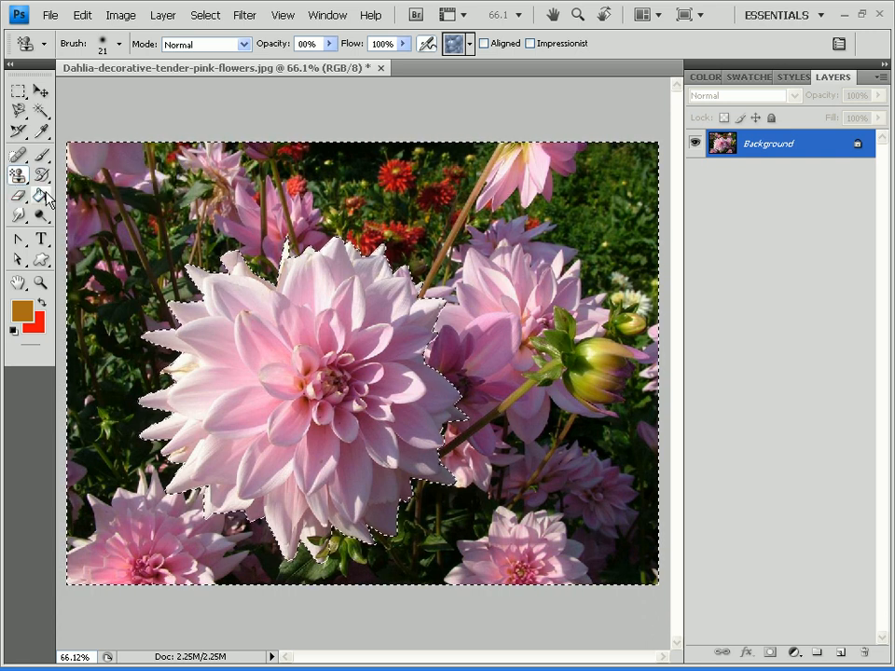
pyautogui.click(46, 199)
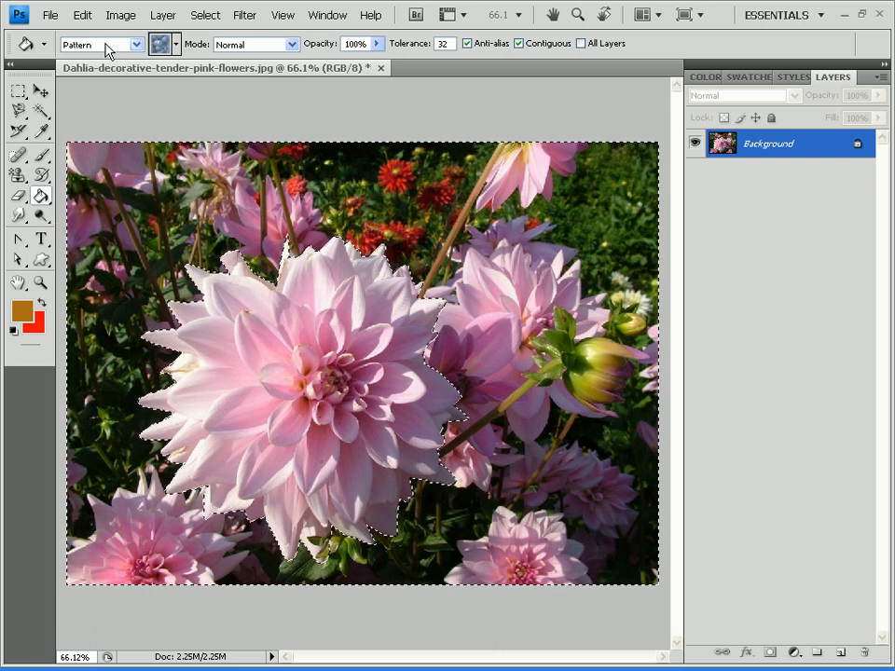
pyautogui.click(177, 46)
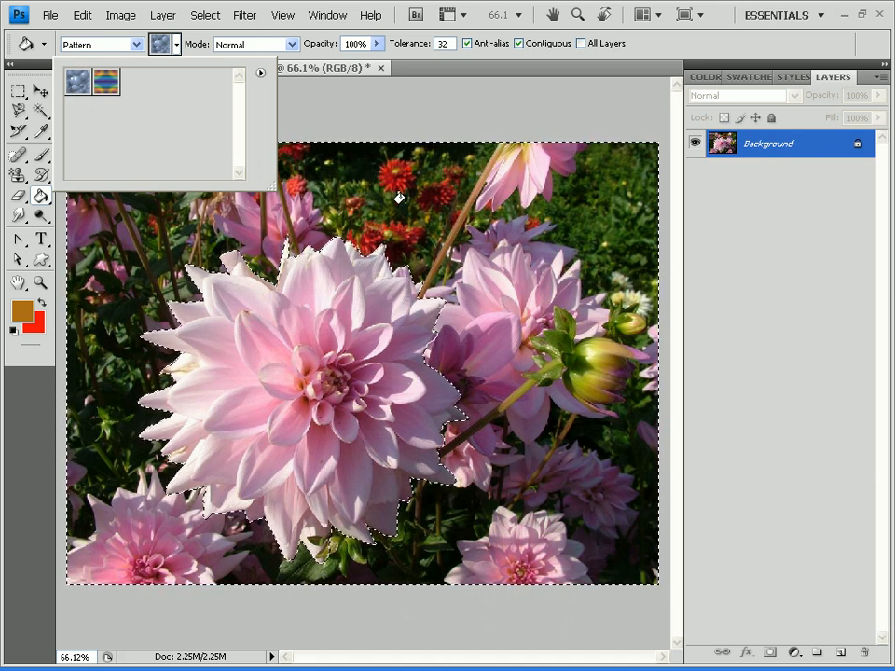
pyautogui.press('Escape')
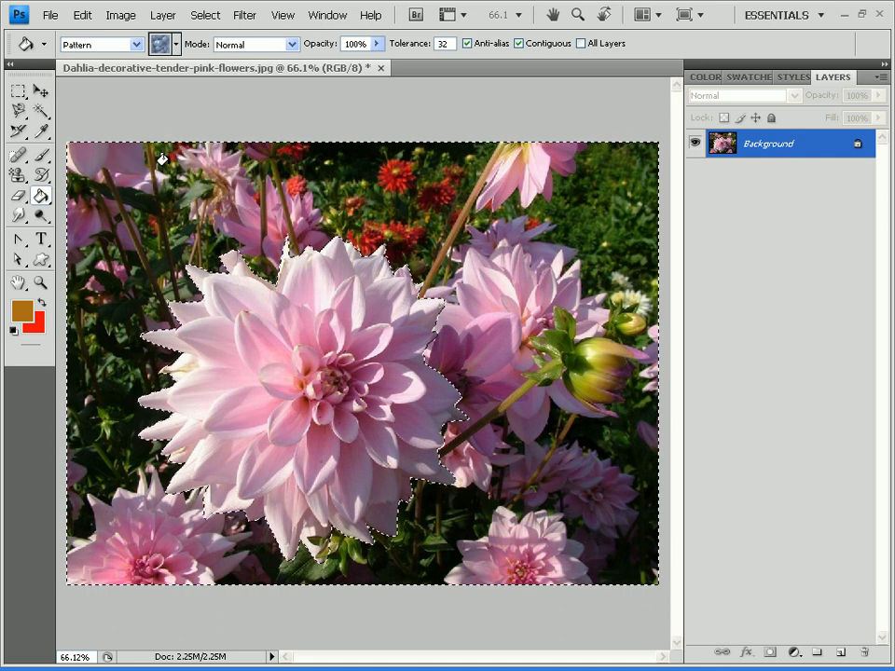
# Switch back to the Pattern Stamp tool
pyautogui.click(17, 174)
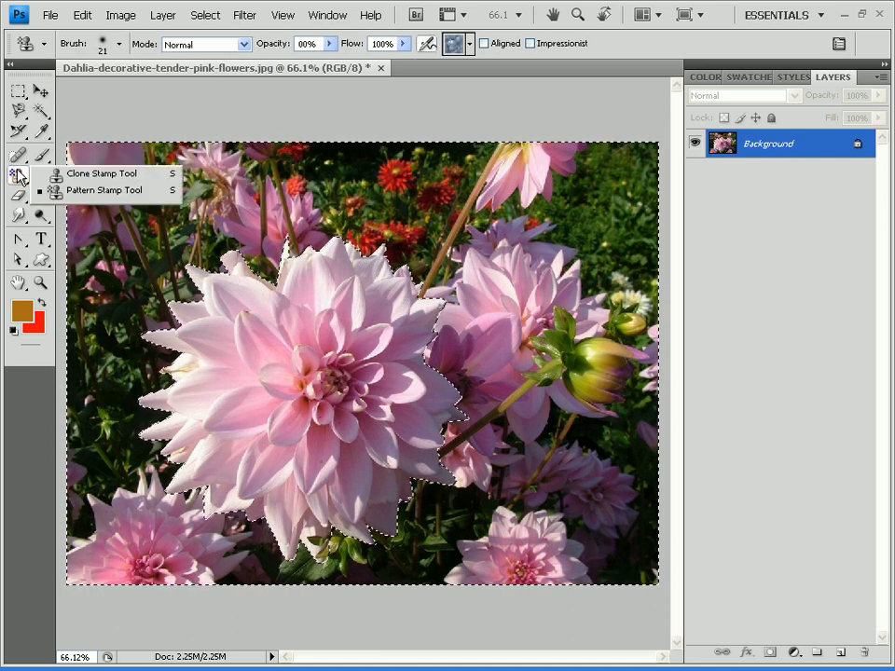
pyautogui.click(70, 192)
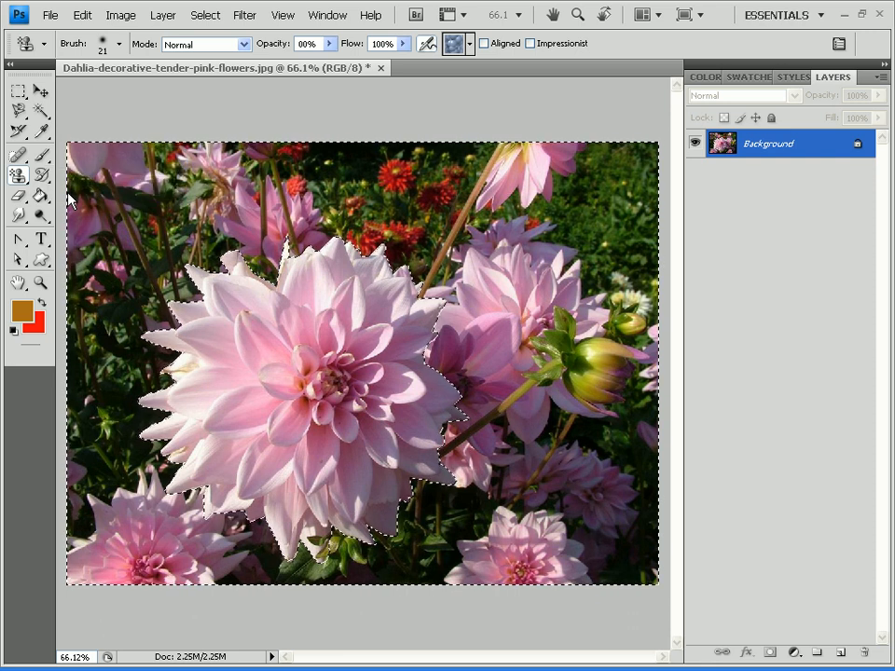
pyautogui.click(19, 176)
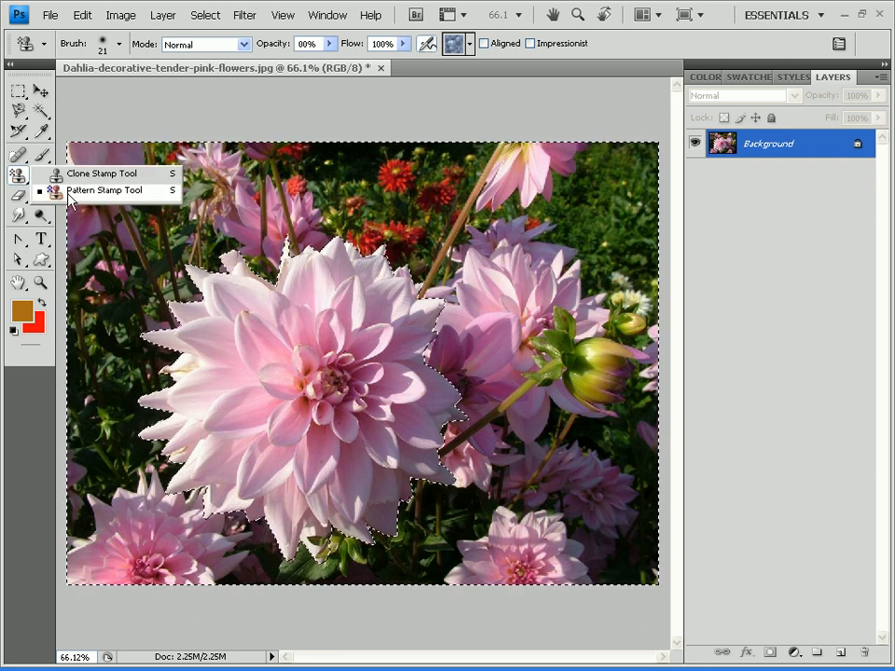
pyautogui.click(173, 194)
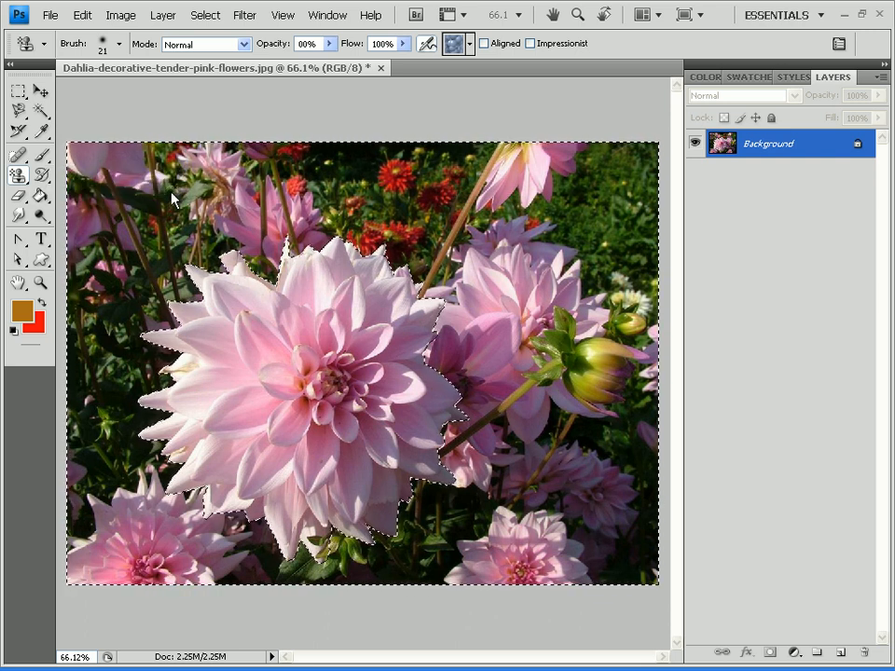
# Try several hard round brush presets for the Pattern Stamp, including 3 px and 19 px
pyautogui.click(120, 44)
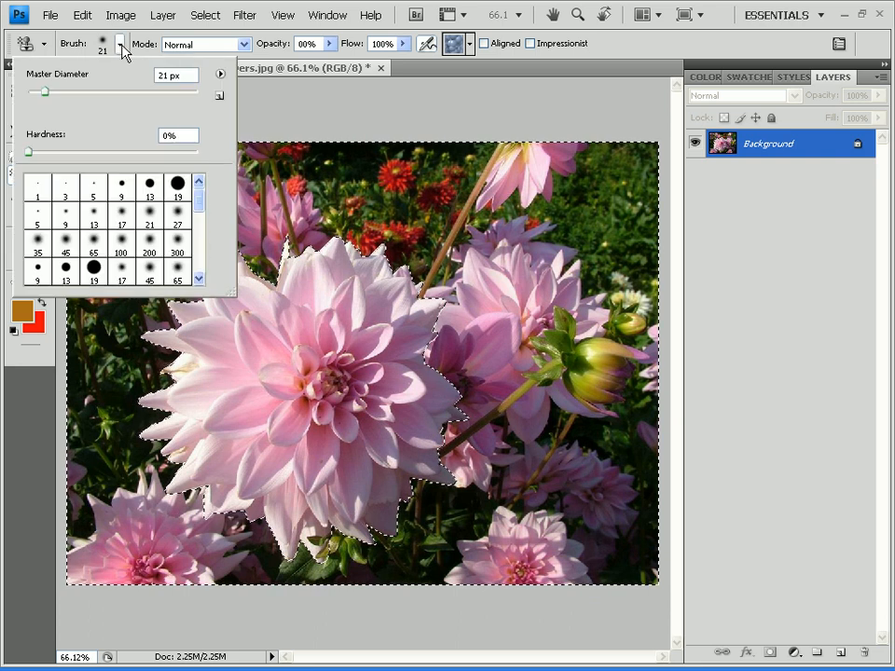
pyautogui.moveTo(46, 93)
pyautogui.mouseDown()
pyautogui.moveTo(219, 98)
pyautogui.moveTo(193, 88)
pyautogui.moveTo(74, 92)
pyautogui.mouseUp()
pyautogui.click(175, 189)
pyautogui.click(155, 195)
pyautogui.click(120, 192)
pyautogui.click(92, 193)
pyautogui.click(69, 193)
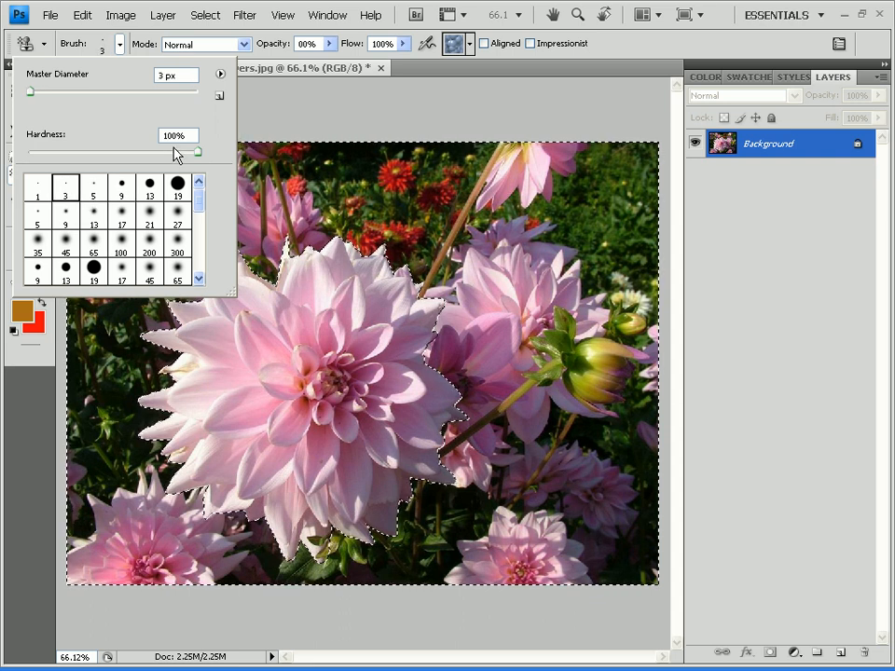
pyautogui.click(149, 192)
pyautogui.click(91, 193)
pyautogui.click(66, 193)
pyautogui.click(149, 192)
pyautogui.click(177, 189)
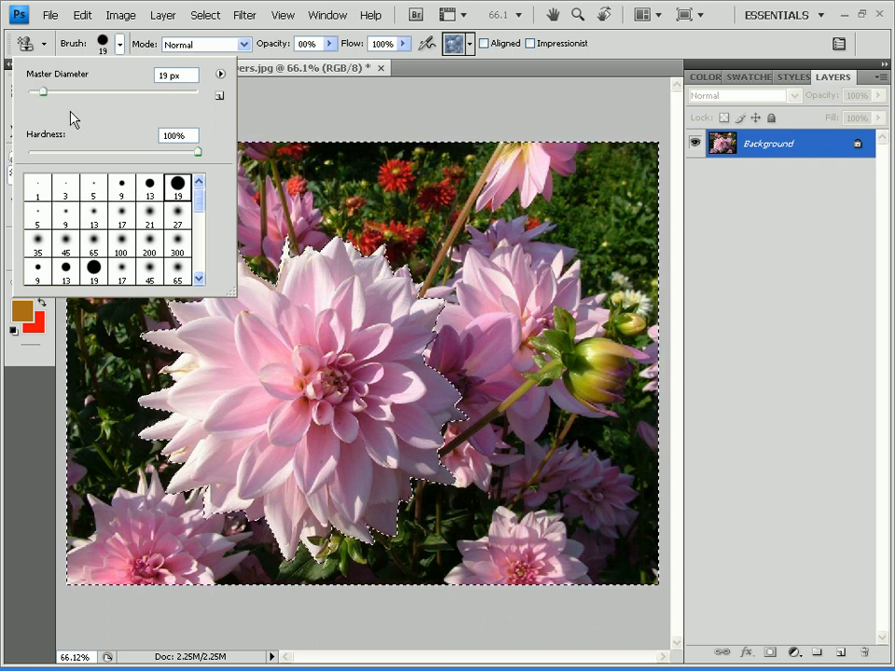
# Choose the soft round 45 px brush preset for the Pattern Stamp and set its hardness to 43%
pyautogui.moveTo(84, 97); pyautogui.dragTo(102, 98)
pyautogui.click(67, 191)
pyautogui.click(69, 252)
pyautogui.moveTo(30, 151); pyautogui.dragTo(102, 151)
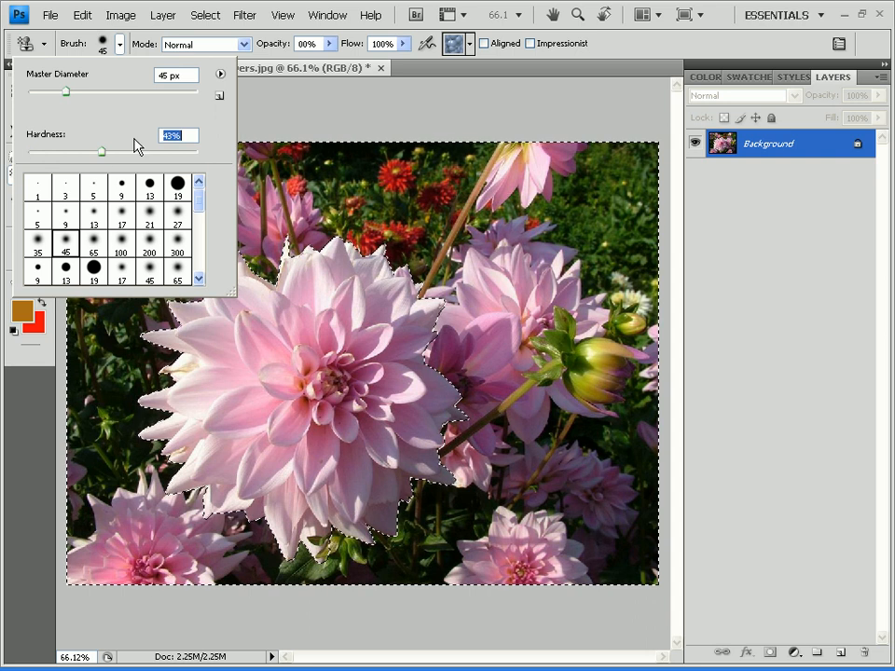
pyautogui.click(263, 81)
# Set the brush opacity to 23% and paint test strokes of the blue bubble pattern on the background above the flower
pyautogui.click(328, 43)
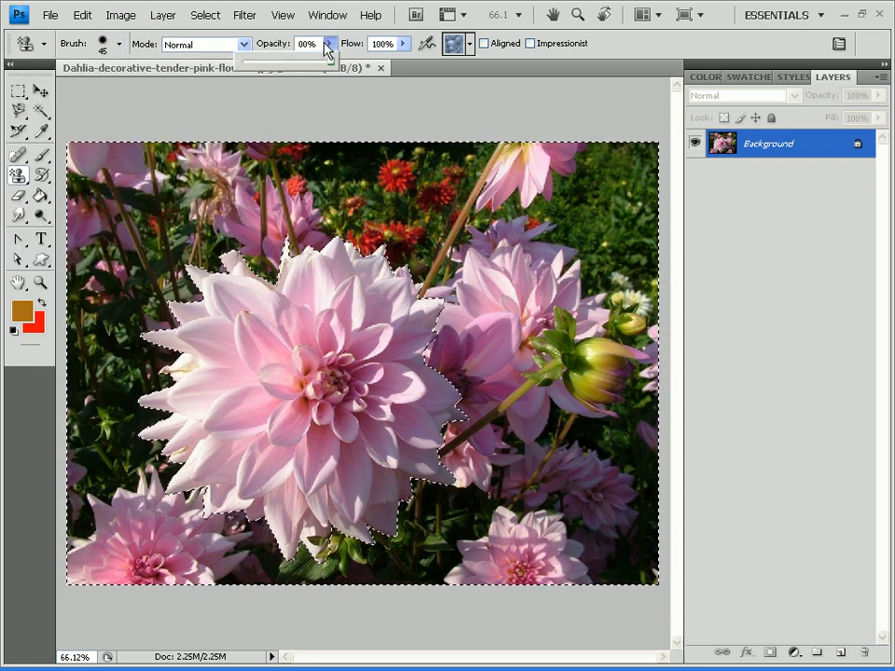
pyautogui.moveTo(330, 63); pyautogui.dragTo(261, 68)
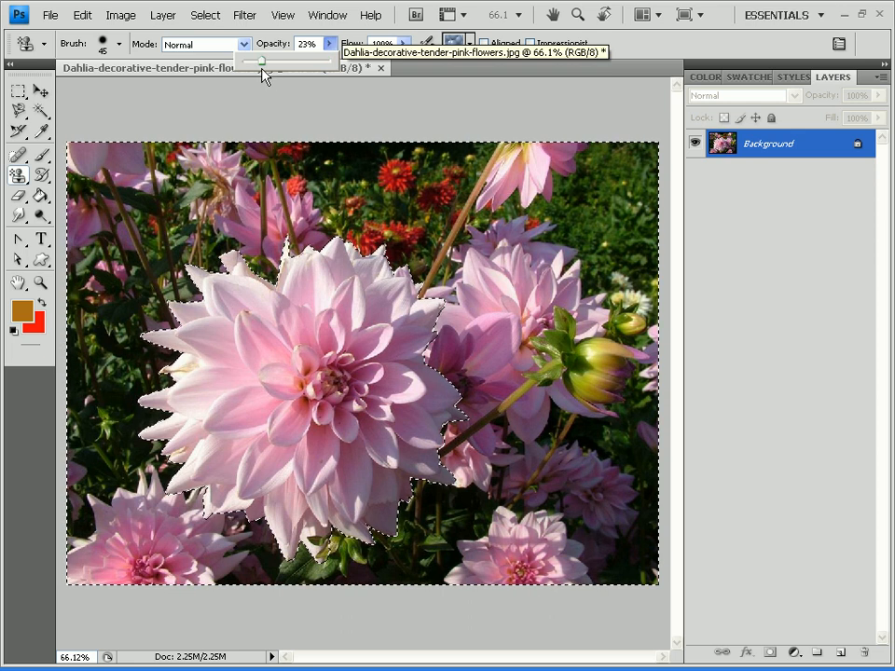
pyautogui.click(310, 190)
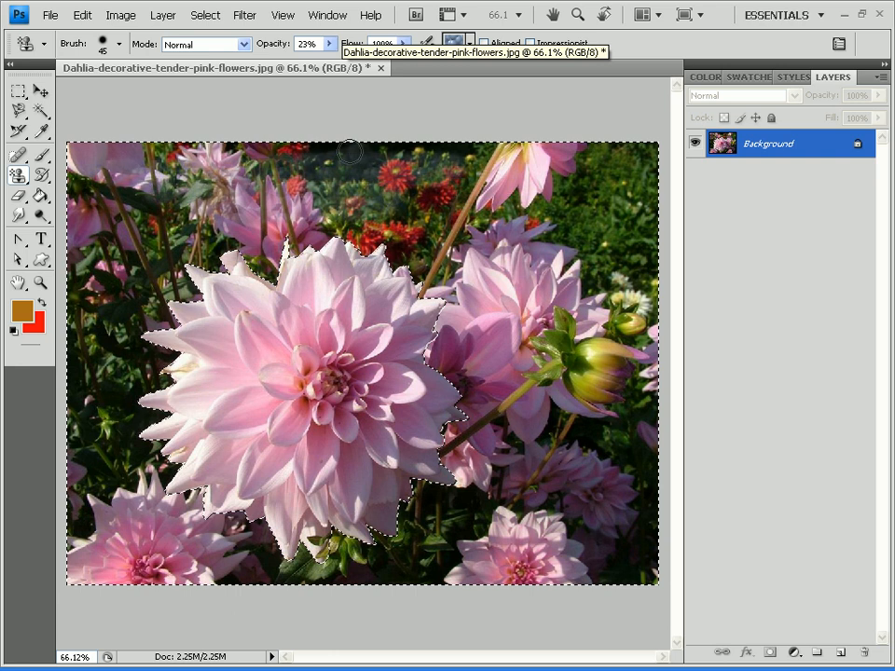
# Paint a pattern stroke above the flower at 100% opacity, and another with the flow set to 22%
pyautogui.click(330, 43)
pyautogui.moveTo(354, 185); pyautogui.dragTo(208, 195)
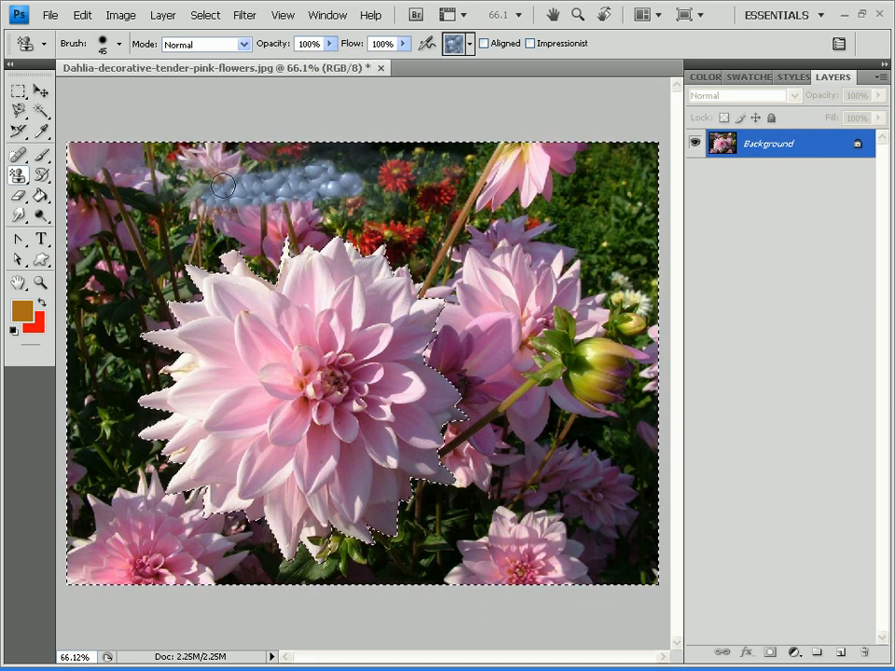
pyautogui.click(405, 43)
pyautogui.moveTo(376, 215); pyautogui.dragTo(328, 226)
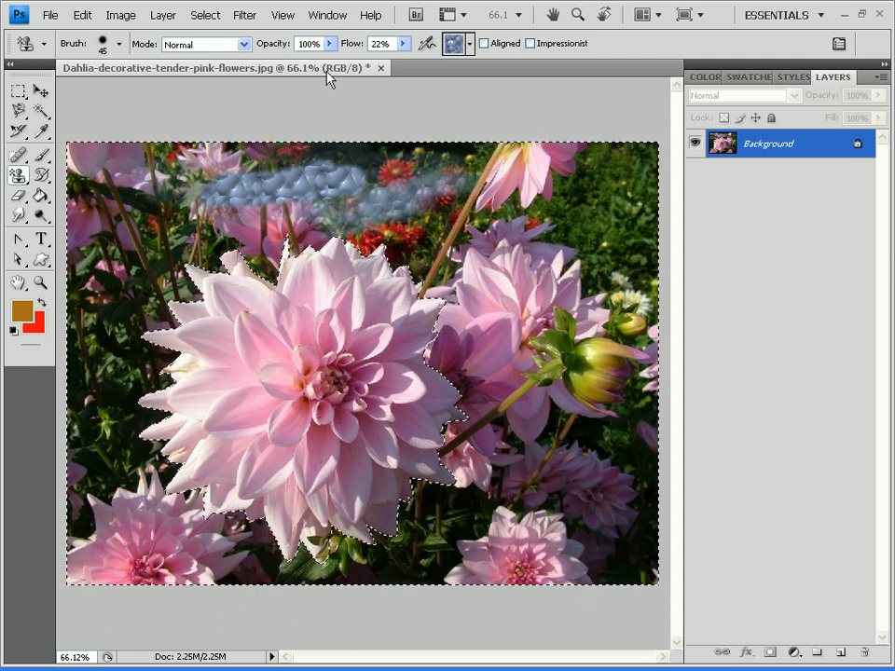
# Set the flow to 100% and paint the whole background around the flower with the blue bubble pattern
pyautogui.click(405, 44)
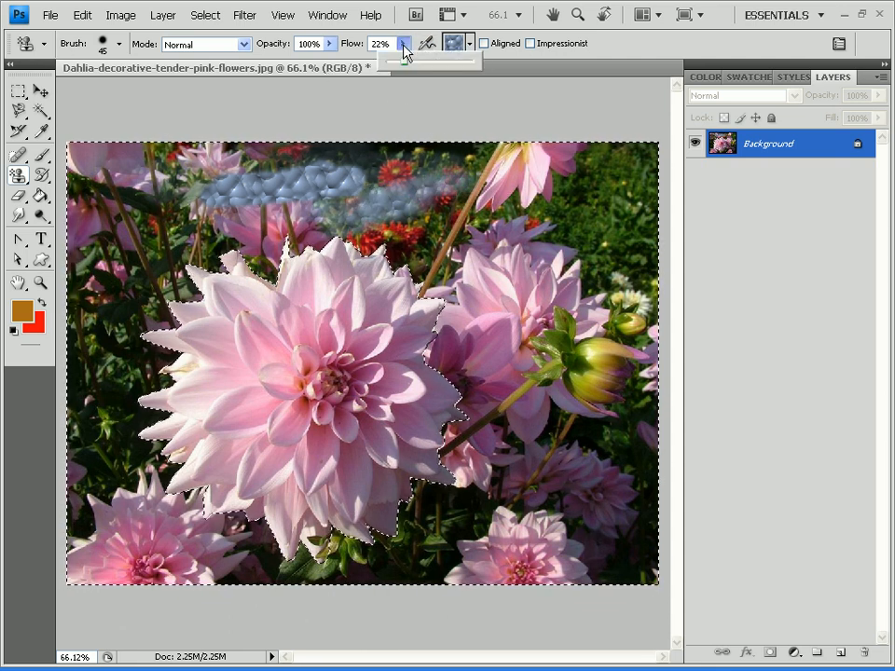
pyautogui.click(470, 43)
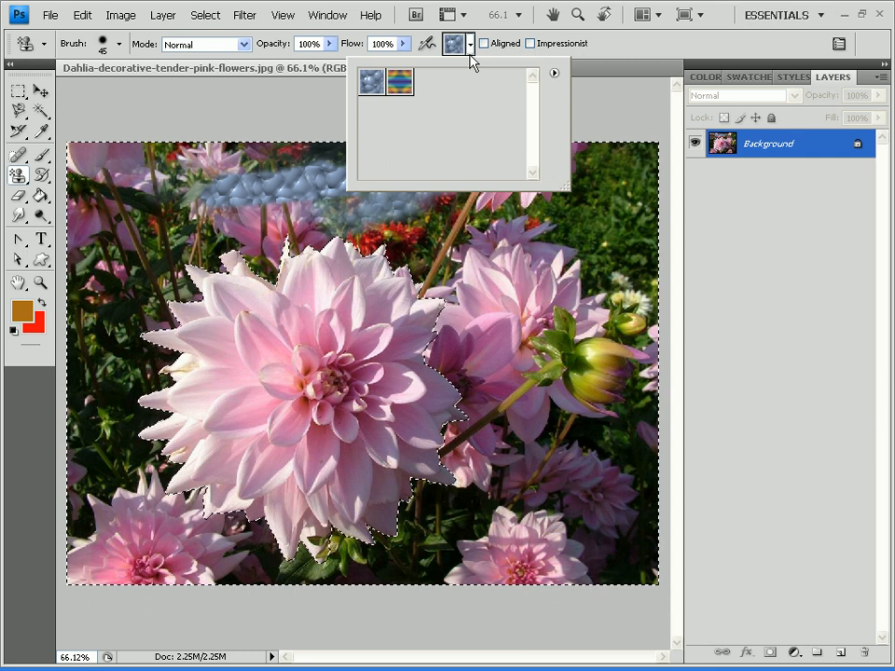
pyautogui.click(367, 89)
pyautogui.moveTo(285, 197)
pyautogui.mouseDown()
pyautogui.moveTo(154, 187)
pyautogui.moveTo(559, 186)
pyautogui.moveTo(233, 159)
pyautogui.moveTo(398, 180)
pyautogui.moveTo(831, 199)
pyautogui.moveTo(611, 126)
pyautogui.moveTo(653, 237)
pyautogui.moveTo(28, 284)
pyautogui.moveTo(447, 196)
pyautogui.moveTo(84, 175)
pyautogui.moveTo(700, 216)
pyautogui.moveTo(120, 244)
pyautogui.moveTo(192, 147)
pyautogui.moveTo(216, 140)
pyautogui.moveTo(66, 184)
pyautogui.moveTo(82, 138)
pyautogui.moveTo(405, 103)
pyautogui.moveTo(458, 138)
pyautogui.moveTo(227, 218)
pyautogui.mouseUp()
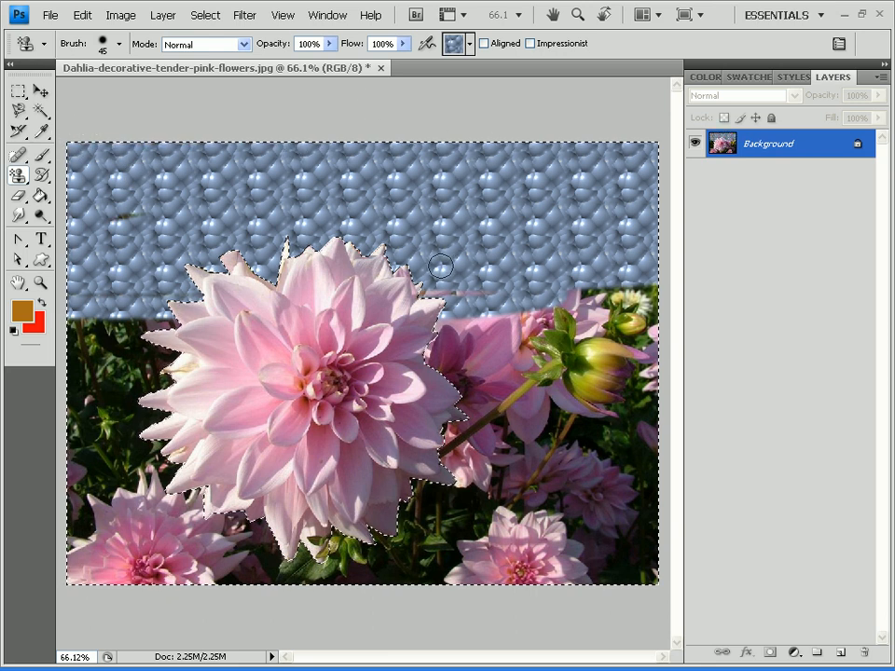
pyautogui.moveTo(573, 437)
pyautogui.mouseDown()
pyautogui.moveTo(541, 422)
pyautogui.moveTo(523, 360)
pyautogui.moveTo(579, 347)
pyautogui.moveTo(634, 301)
pyautogui.moveTo(636, 410)
pyautogui.moveTo(559, 457)
pyautogui.moveTo(642, 455)
pyautogui.moveTo(379, 526)
pyautogui.moveTo(392, 550)
pyautogui.moveTo(510, 598)
pyautogui.moveTo(424, 586)
pyautogui.moveTo(452, 512)
pyautogui.moveTo(121, 535)
pyautogui.moveTo(451, 470)
pyautogui.moveTo(329, 438)
pyautogui.moveTo(643, 392)
pyautogui.moveTo(93, 377)
pyautogui.moveTo(689, 406)
pyautogui.mouseUp()
pyautogui.moveTo(739, 346)
pyautogui.mouseDown()
pyautogui.moveTo(447, 272)
pyautogui.moveTo(438, 261)
pyautogui.moveTo(683, 292)
pyautogui.moveTo(429, 253)
pyautogui.moveTo(186, 280)
pyautogui.moveTo(84, 336)
pyautogui.moveTo(139, 392)
pyautogui.moveTo(84, 425)
pyautogui.moveTo(130, 475)
pyautogui.moveTo(130, 616)
pyautogui.moveTo(180, 206)
pyautogui.moveTo(167, 388)
pyautogui.mouseUp()
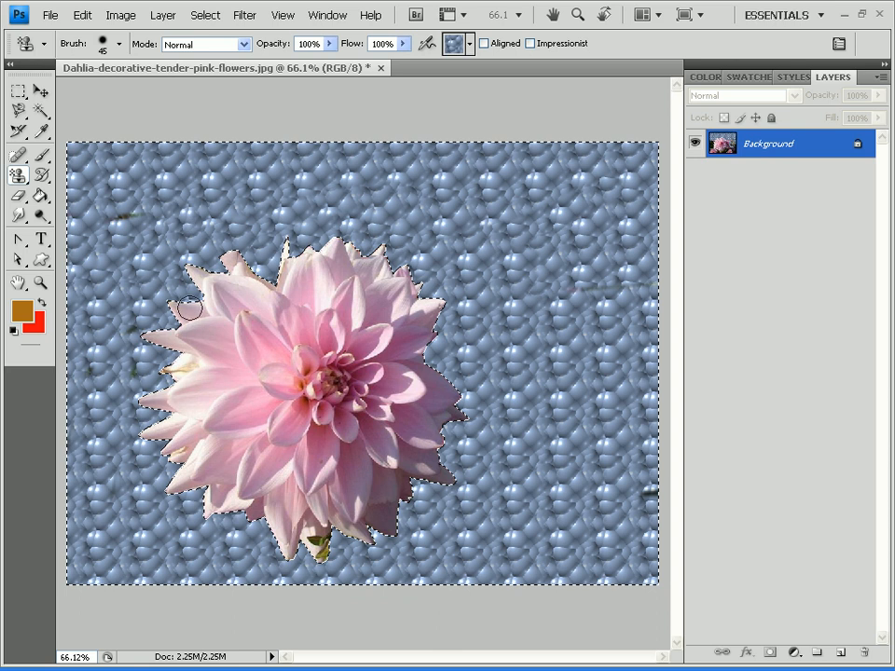
pyautogui.moveTo(559, 246)
pyautogui.mouseDown()
pyautogui.moveTo(328, 160)
pyautogui.moveTo(55, 175)
pyautogui.mouseUp()
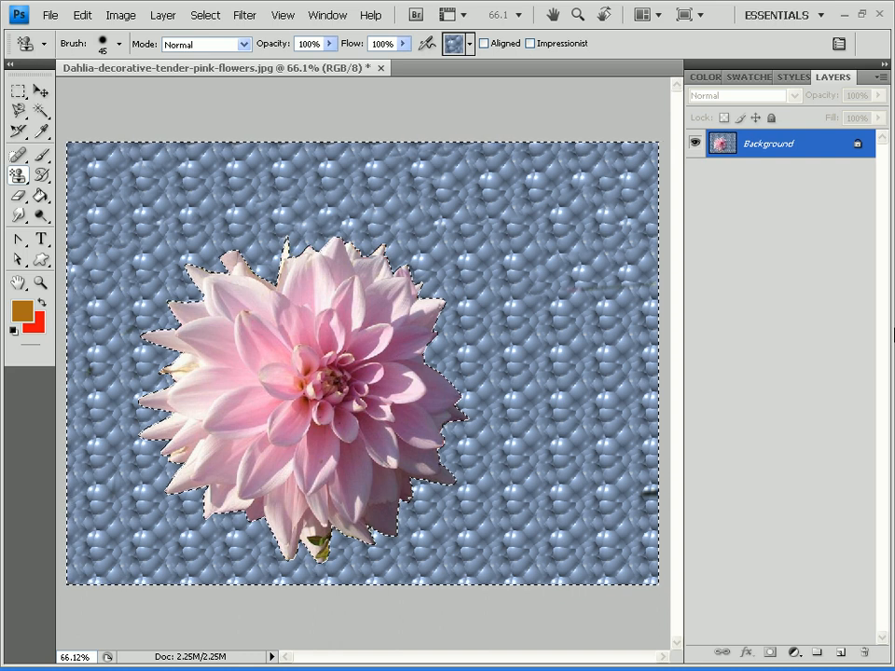
# Append the Rock Patterns library to the current pattern presets
pyautogui.click(471, 44)
pyautogui.click(554, 73)
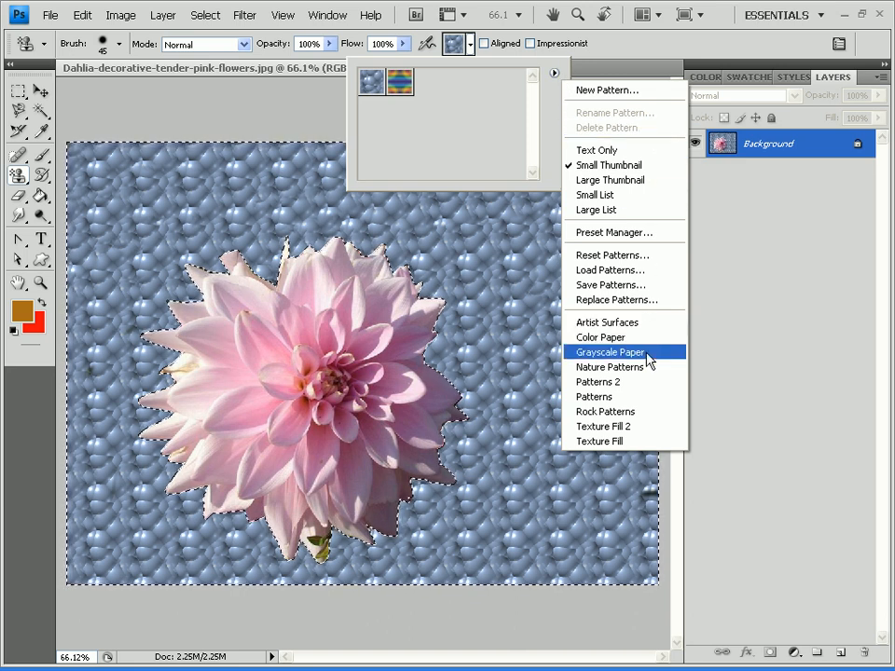
pyautogui.click(639, 415)
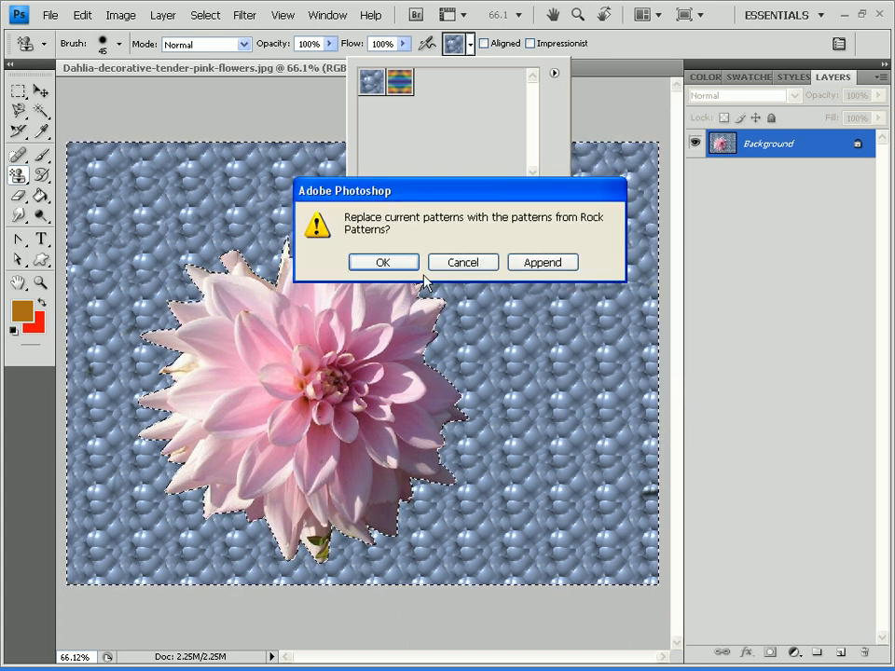
pyautogui.click(544, 262)
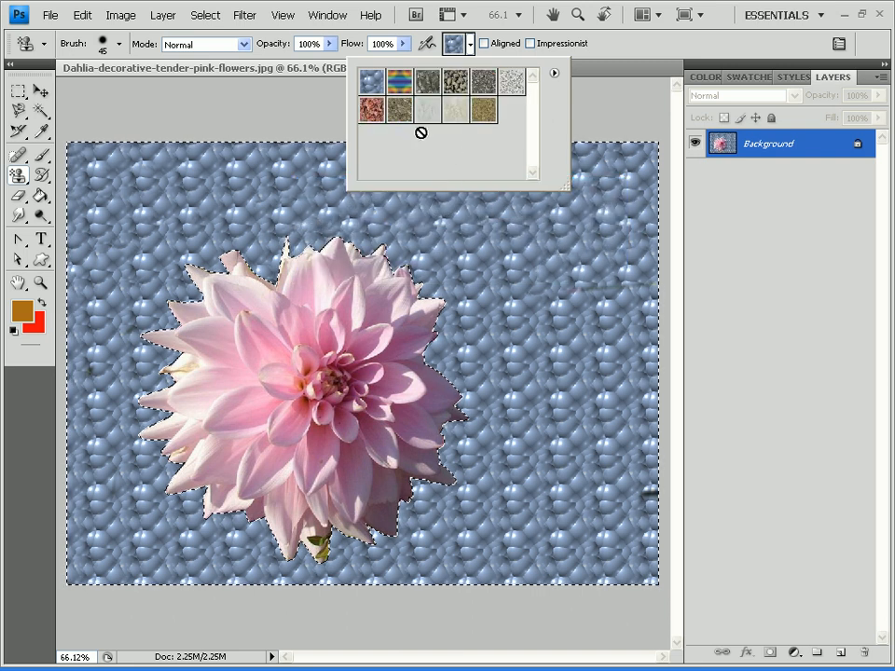
# Paint over the entire selected background with the Stones pattern
pyautogui.click(455, 84)
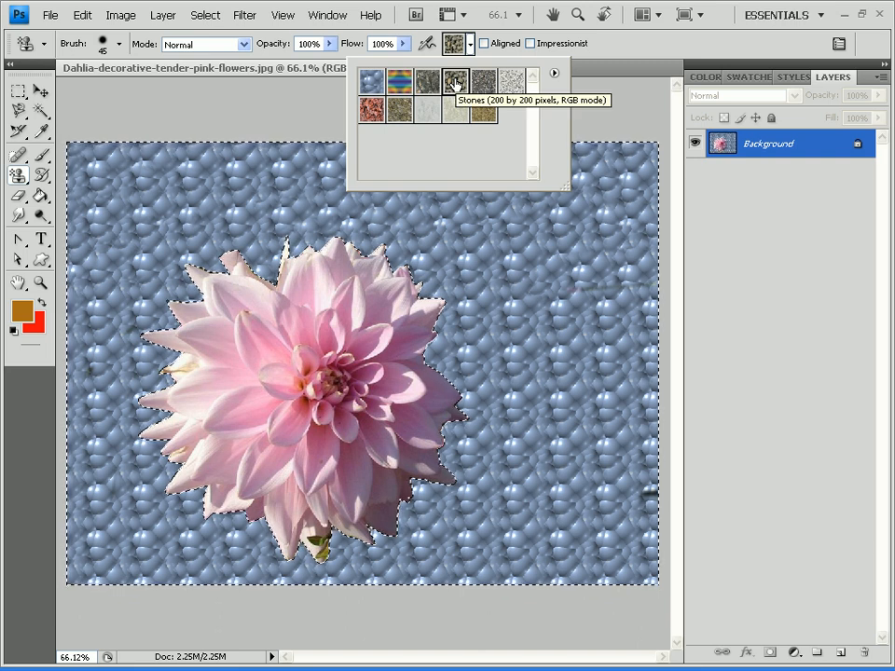
pyautogui.moveTo(373, 220)
pyautogui.mouseDown()
pyautogui.moveTo(40, 196)
pyautogui.moveTo(524, 193)
pyautogui.moveTo(223, 107)
pyautogui.moveTo(387, 116)
pyautogui.moveTo(160, 154)
pyautogui.moveTo(443, 196)
pyautogui.moveTo(259, 176)
pyautogui.moveTo(703, 178)
pyautogui.moveTo(762, 158)
pyautogui.moveTo(676, 170)
pyautogui.mouseUp()
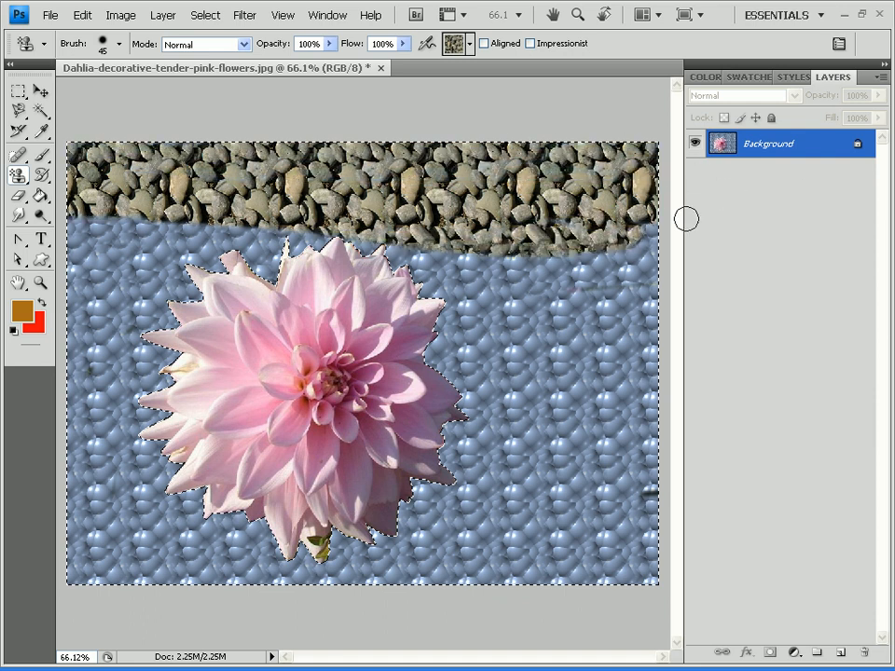
pyautogui.moveTo(705, 229)
pyautogui.mouseDown()
pyautogui.moveTo(388, 345)
pyautogui.moveTo(495, 243)
pyautogui.moveTo(438, 280)
pyautogui.moveTo(485, 219)
pyautogui.moveTo(450, 280)
pyautogui.moveTo(108, 303)
pyautogui.moveTo(70, 273)
pyautogui.moveTo(131, 240)
pyautogui.moveTo(226, 258)
pyautogui.moveTo(518, 190)
pyautogui.moveTo(282, 339)
pyautogui.moveTo(383, 340)
pyautogui.moveTo(102, 401)
pyautogui.moveTo(84, 383)
pyautogui.moveTo(121, 448)
pyautogui.moveTo(412, 469)
pyautogui.moveTo(103, 511)
pyautogui.moveTo(410, 524)
pyautogui.moveTo(205, 533)
pyautogui.moveTo(284, 582)
pyautogui.moveTo(93, 571)
pyautogui.moveTo(322, 578)
pyautogui.mouseUp()
pyautogui.moveTo(583, 563)
pyautogui.mouseDown()
pyautogui.moveTo(401, 523)
pyautogui.moveTo(186, 499)
pyautogui.moveTo(317, 504)
pyautogui.moveTo(295, 493)
pyautogui.moveTo(467, 438)
pyautogui.moveTo(257, 392)
pyautogui.moveTo(694, 444)
pyautogui.moveTo(414, 398)
pyautogui.moveTo(765, 350)
pyautogui.moveTo(709, 373)
pyautogui.moveTo(663, 425)
pyautogui.moveTo(623, 202)
pyautogui.mouseUp()
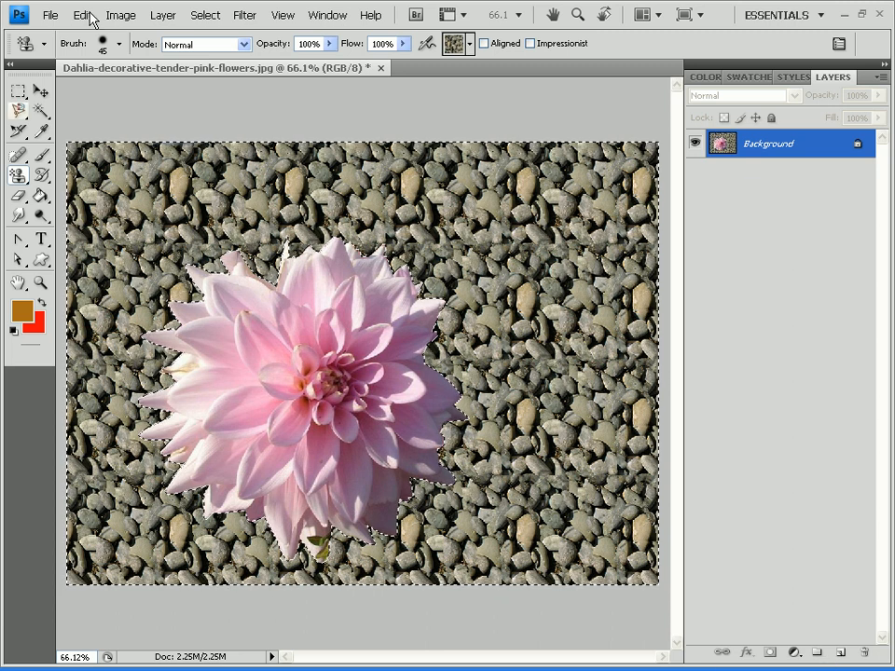
# Repaint the whole background around the flower with the red rock pattern and deselect
pyautogui.click(472, 44)
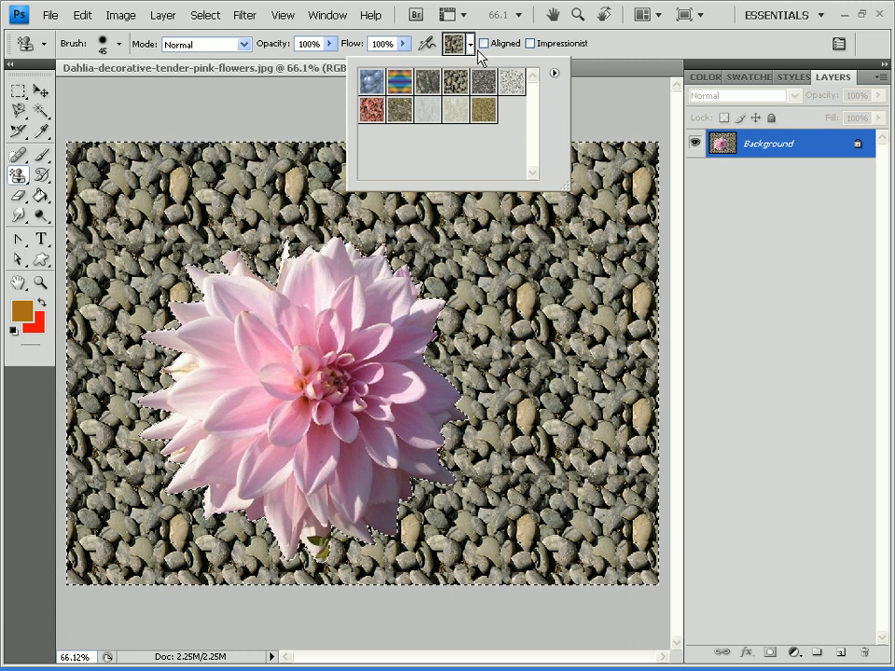
pyautogui.click(372, 112)
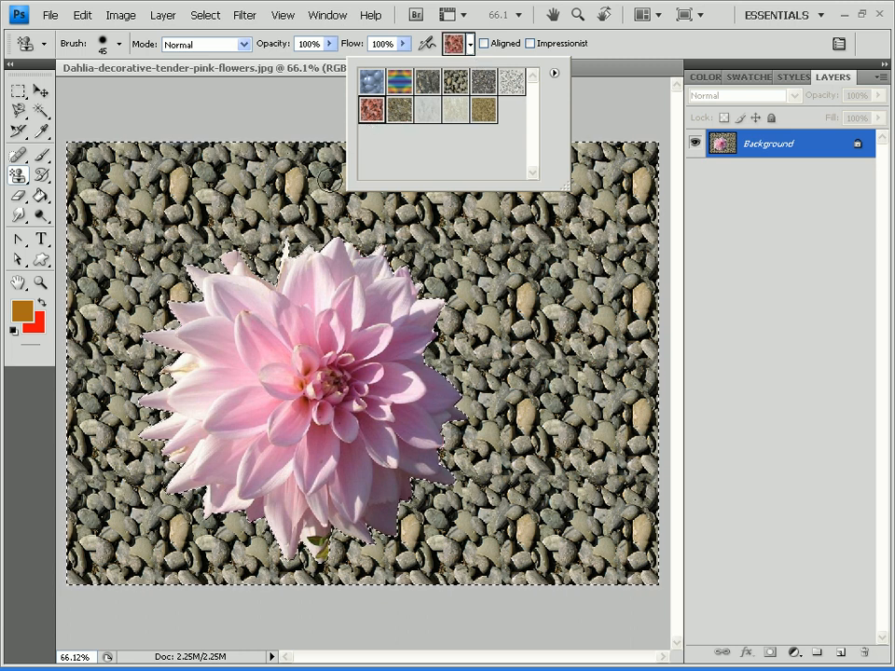
pyautogui.moveTo(75, 200)
pyautogui.mouseDown()
pyautogui.moveTo(359, 201)
pyautogui.moveTo(177, 260)
pyautogui.moveTo(103, 224)
pyautogui.moveTo(485, 191)
pyautogui.moveTo(84, 150)
pyautogui.moveTo(284, 257)
pyautogui.moveTo(30, 184)
pyautogui.moveTo(168, 177)
pyautogui.moveTo(94, 260)
pyautogui.moveTo(502, 271)
pyautogui.moveTo(439, 331)
pyautogui.moveTo(675, 314)
pyautogui.moveTo(873, 262)
pyautogui.moveTo(564, 335)
pyautogui.moveTo(684, 437)
pyautogui.moveTo(122, 434)
pyautogui.moveTo(222, 447)
pyautogui.moveTo(3, 499)
pyautogui.moveTo(56, 508)
pyautogui.moveTo(276, 493)
pyautogui.moveTo(485, 548)
pyautogui.moveTo(219, 550)
pyautogui.moveTo(7, 571)
pyautogui.moveTo(114, 584)
pyautogui.moveTo(569, 571)
pyautogui.moveTo(501, 597)
pyautogui.moveTo(611, 536)
pyautogui.moveTo(592, 485)
pyautogui.moveTo(633, 443)
pyautogui.moveTo(573, 466)
pyautogui.moveTo(550, 522)
pyautogui.moveTo(629, 492)
pyautogui.mouseUp()
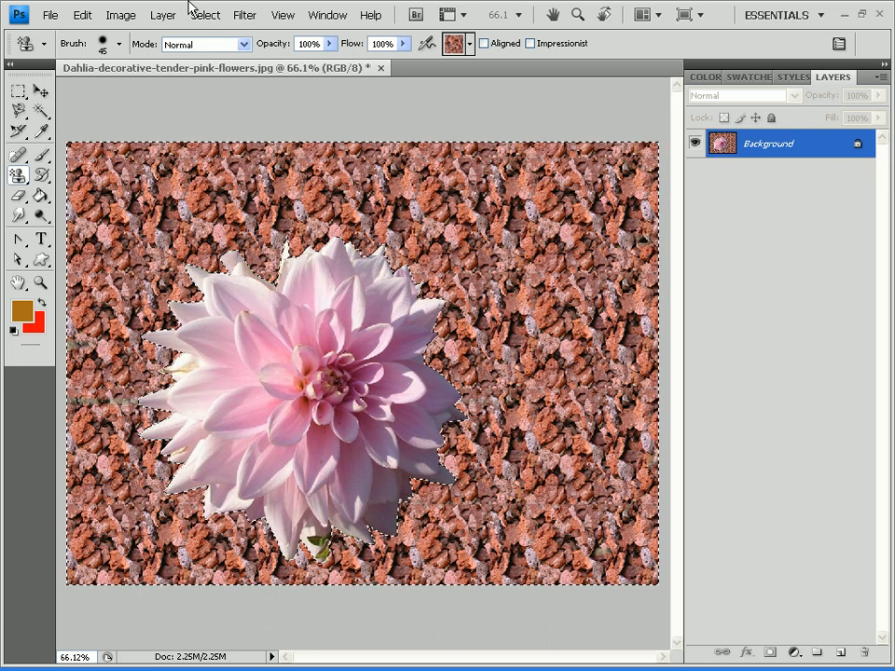
pyautogui.hotkey('ctrl', 'd')
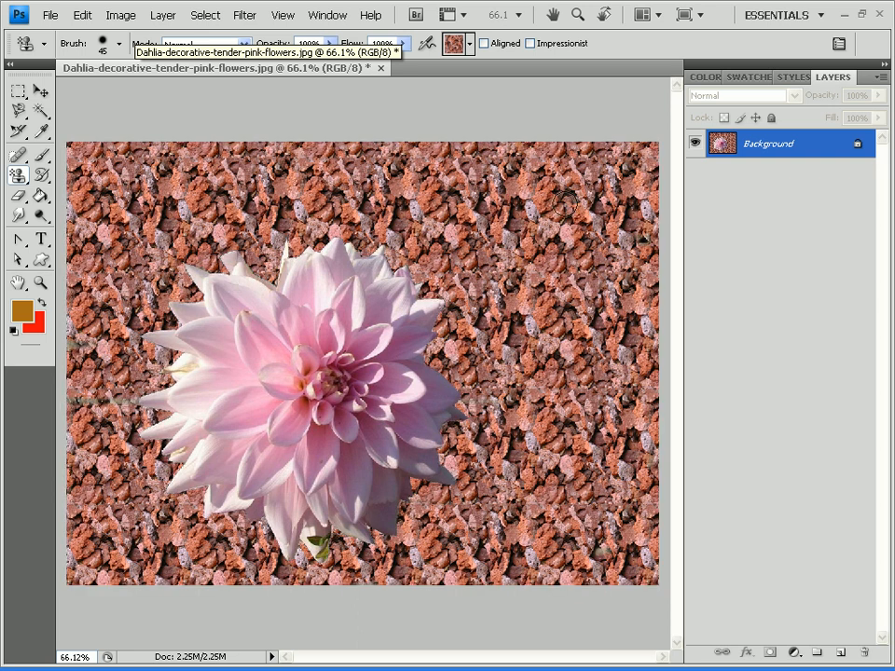
# Create a transparent 250.02 × 250.02 mm document at 300 pixels/inch and paint a five-pointed star outline in the light grey speckled rock pattern
pyautogui.hotkey('ctrl', 'n')
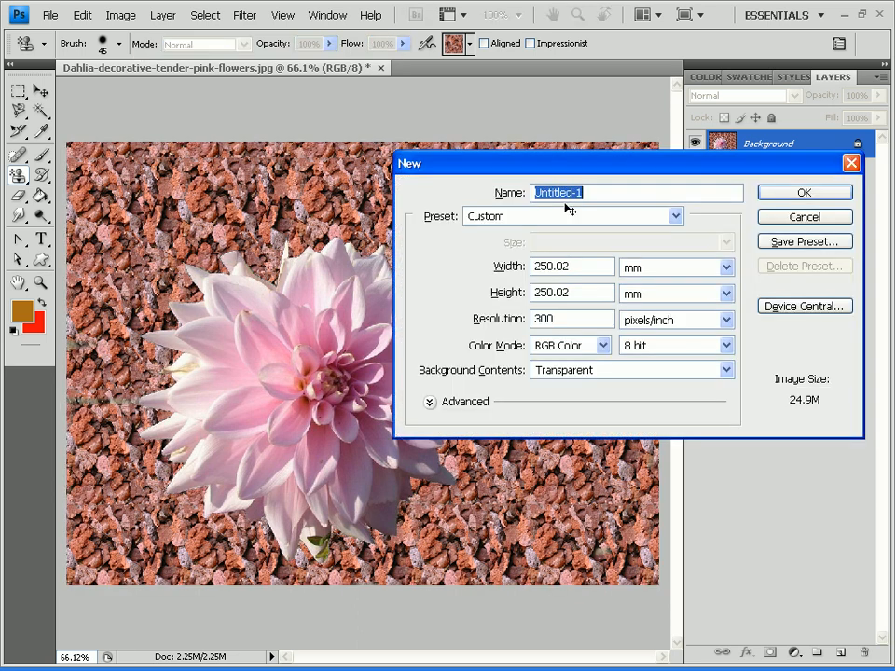
pyautogui.press('Return')
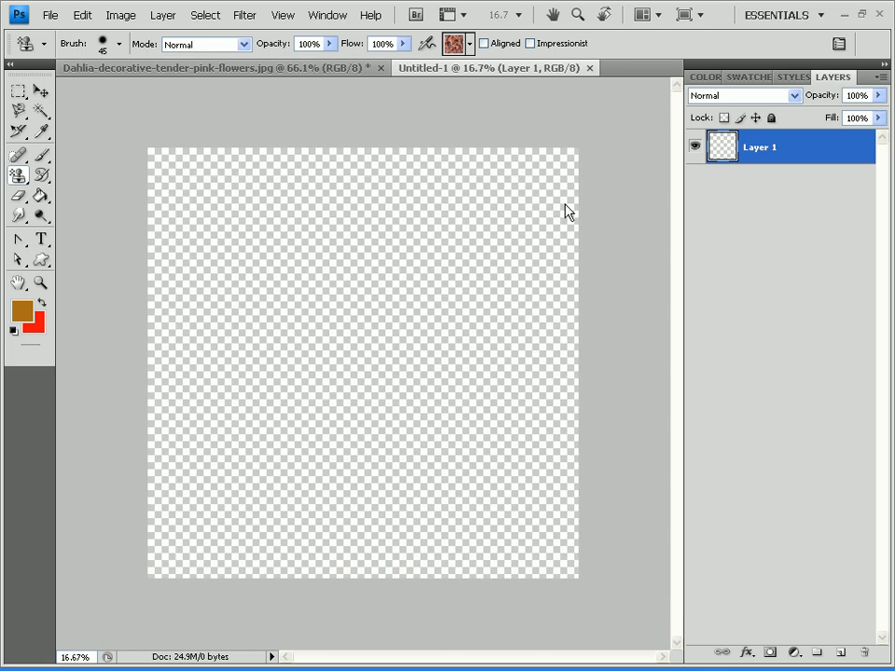
pyautogui.click(473, 43)
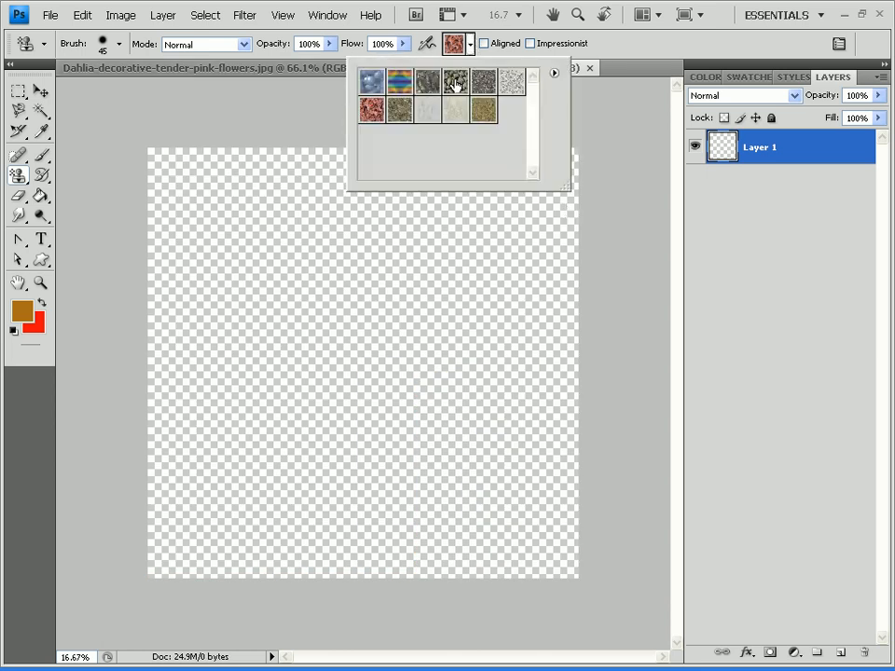
pyautogui.click(512, 82)
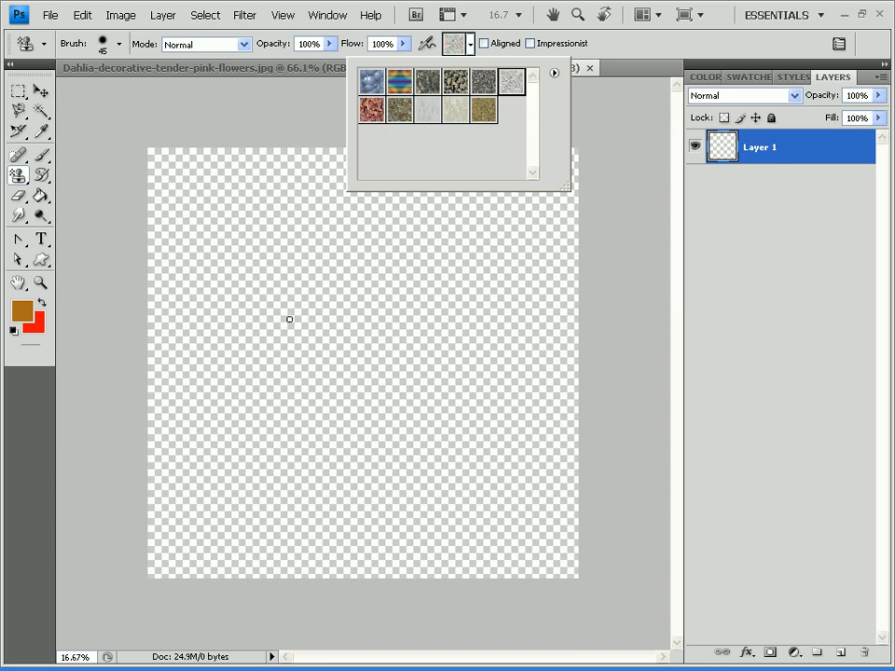
pyautogui.moveTo(285, 320)
pyautogui.mouseDown()
pyautogui.moveTo(456, 263)
pyautogui.moveTo(401, 338)
pyautogui.moveTo(343, 391)
pyautogui.moveTo(373, 216)
pyautogui.moveTo(485, 385)
pyautogui.moveTo(273, 320)
pyautogui.mouseUp()
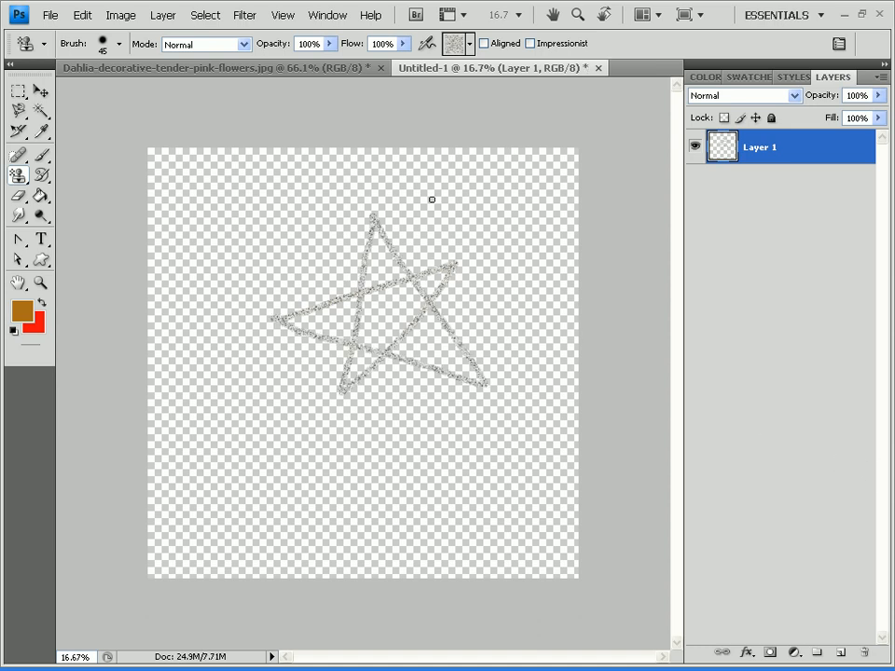
# Fill the central pentagon of the star with the red rock pattern, painting along its inner edges and across the middle
pyautogui.click(471, 43)
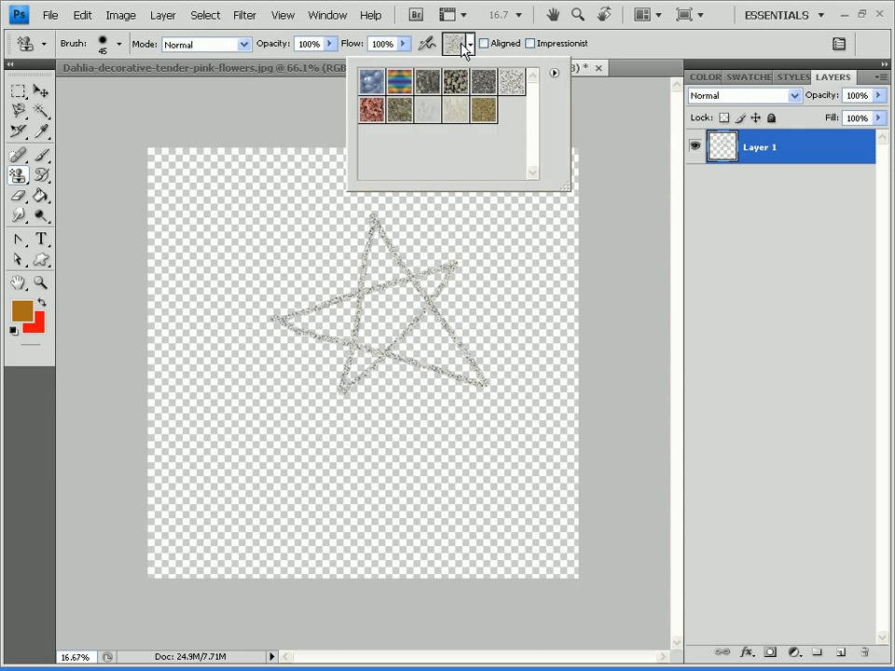
pyautogui.click(373, 110)
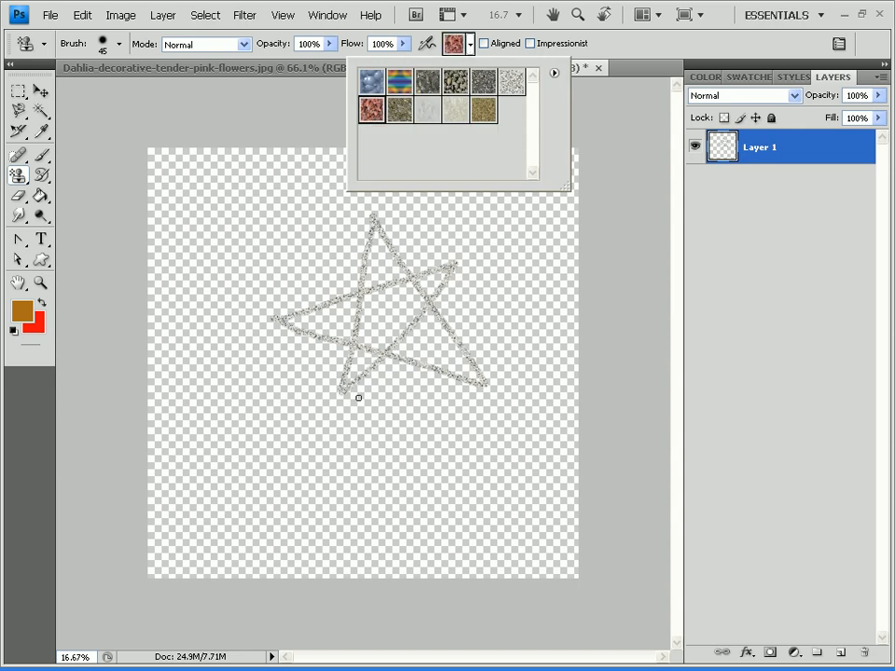
pyautogui.click(373, 340)
pyautogui.moveTo(385, 332); pyautogui.dragTo(378, 319)
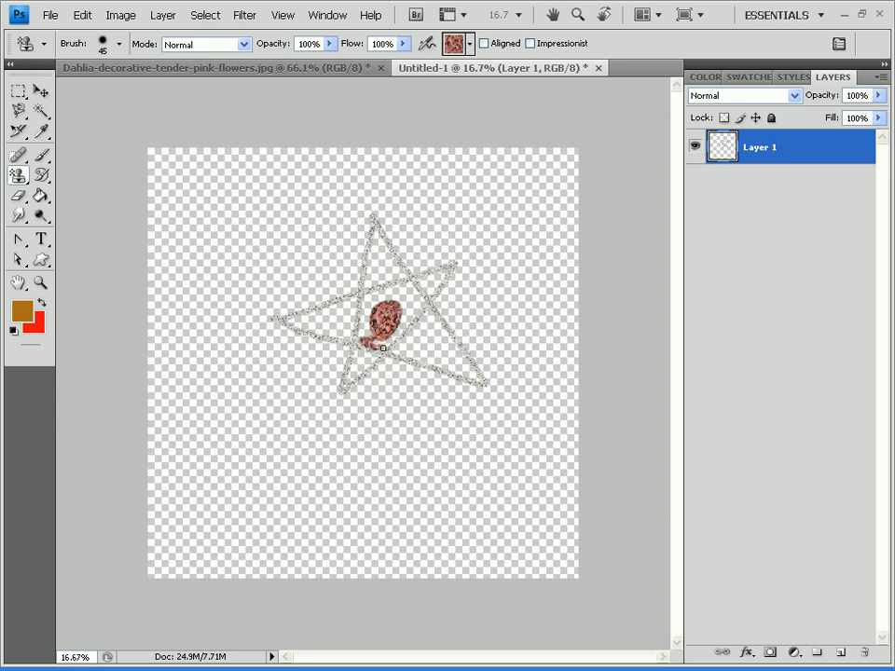
pyautogui.moveTo(412, 318); pyautogui.dragTo(397, 341)
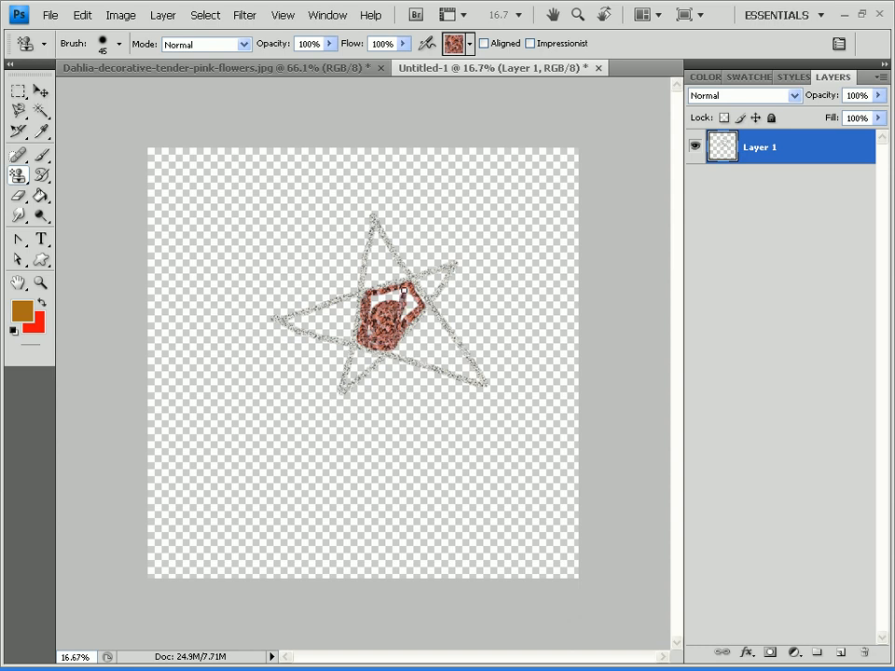
pyautogui.moveTo(402, 306)
pyautogui.mouseDown()
pyautogui.moveTo(400, 326)
pyautogui.moveTo(397, 294)
pyautogui.mouseUp()
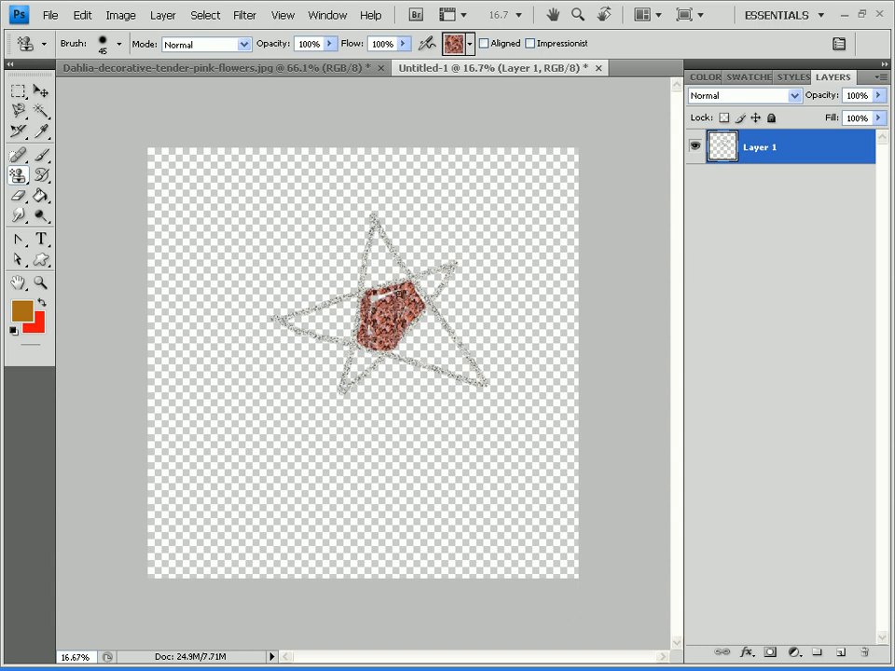